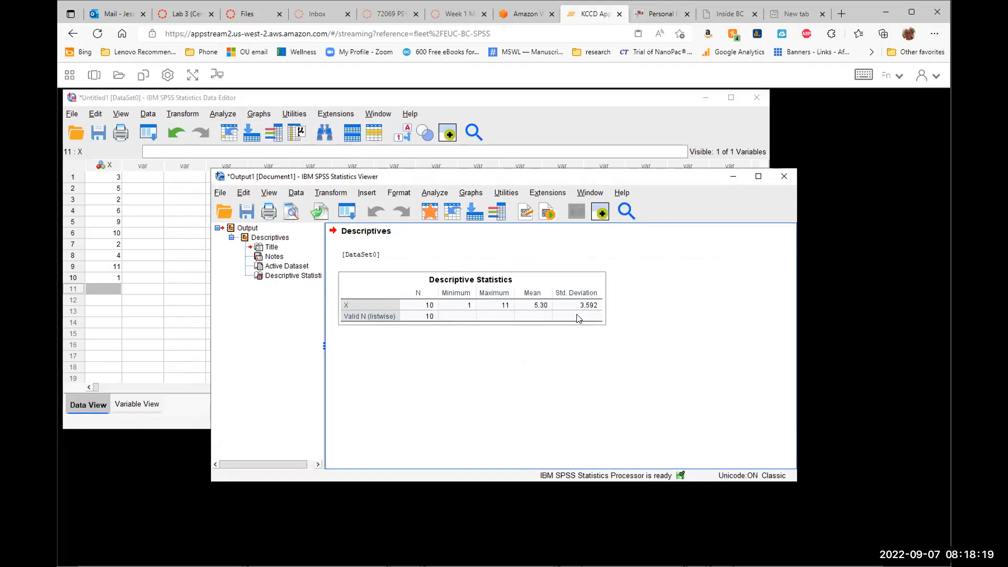
# - Compute a new variable named Deviation as X - 5.30, moving the output window clear of the data first
pyautogui.moveTo(516, 181); pyautogui.dragTo(678, 203)
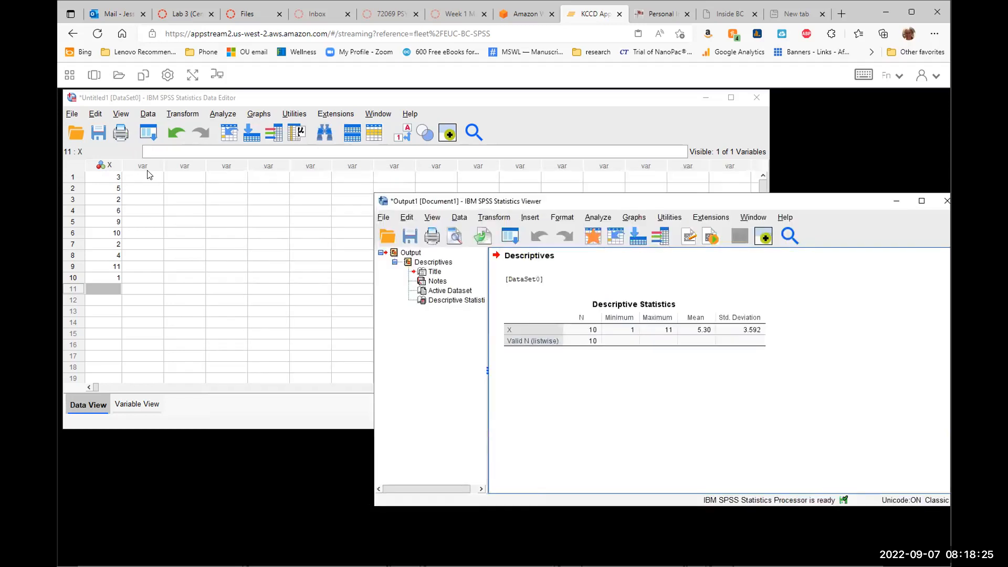
pyautogui.click(180, 115)
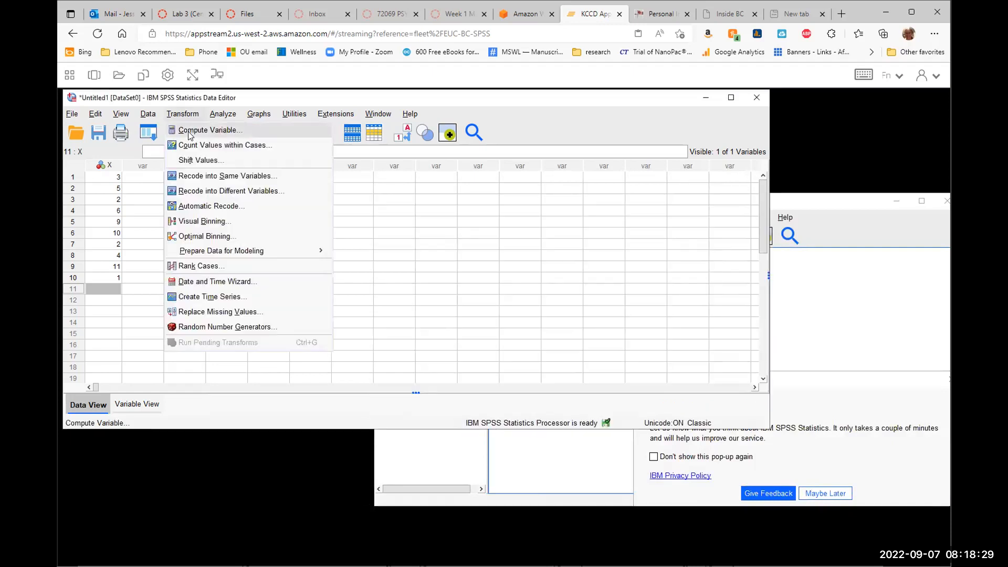
pyautogui.click(189, 132)
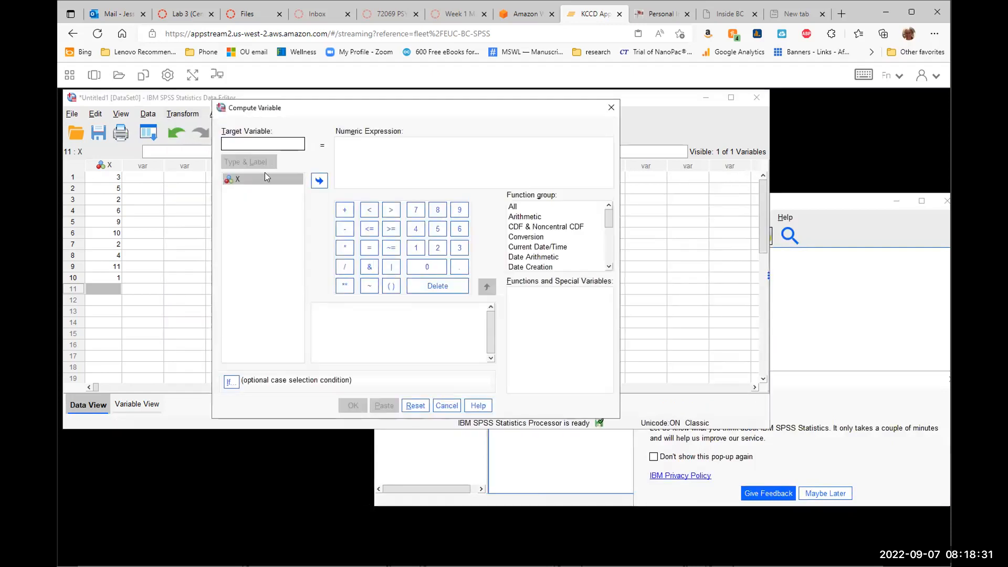
pyautogui.click(292, 141)
pyautogui.write('Deviation')
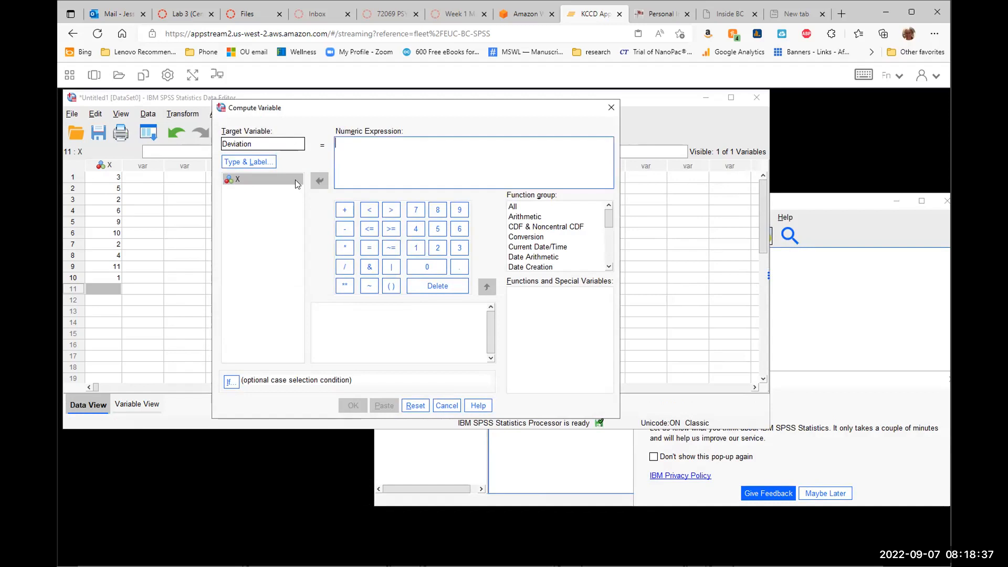
pyautogui.click(322, 181)
pyautogui.click(345, 230)
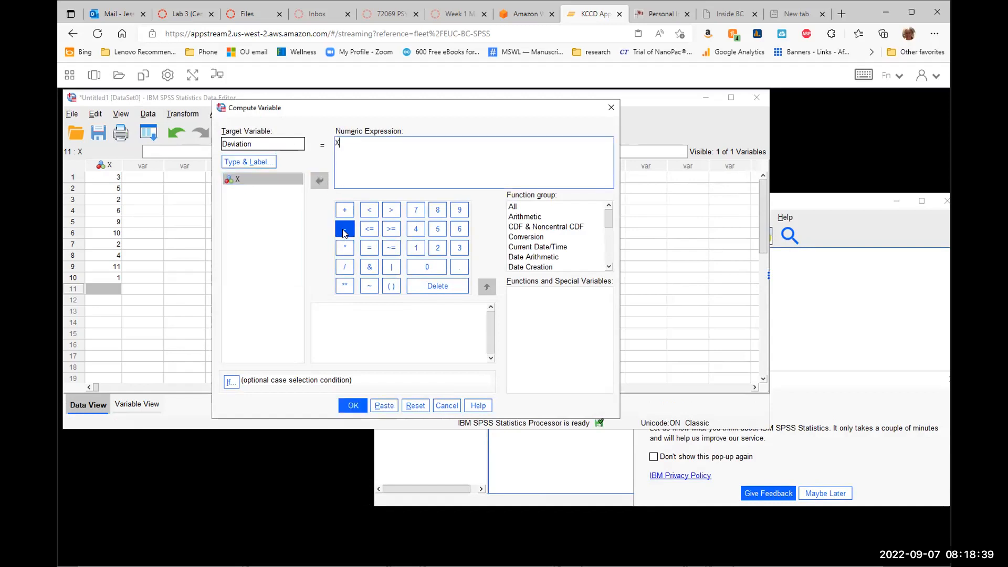
pyautogui.write('5.30')
pyautogui.click(354, 412)
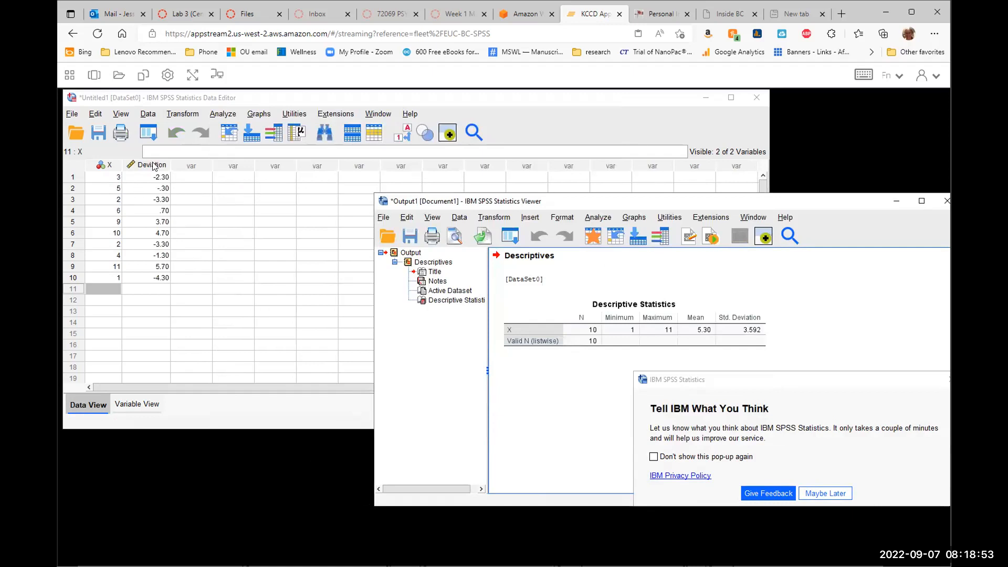
# - Set the measurement level of variable X to Scale and return to the data grid
pyautogui.doubleClick(96, 167)
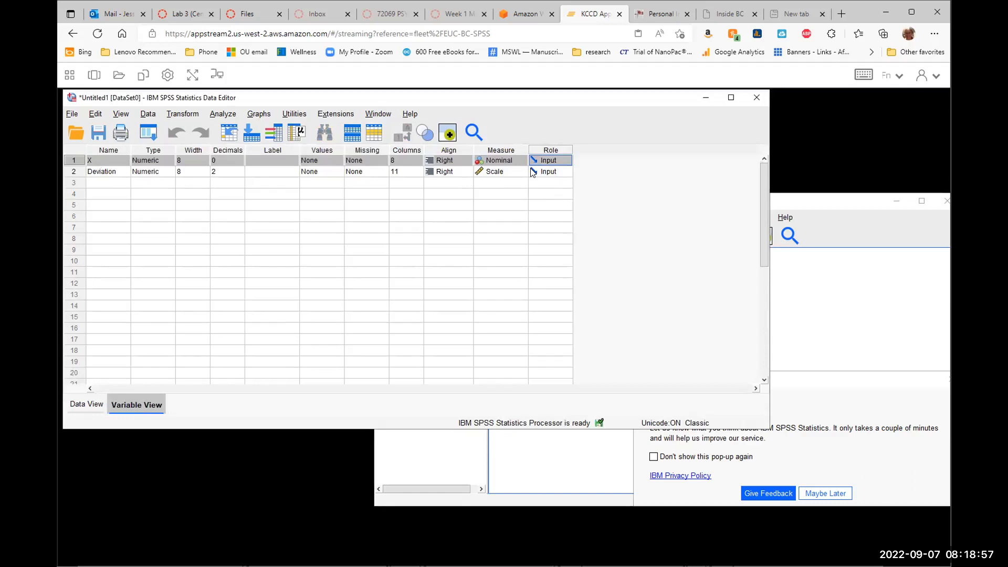
pyautogui.click(520, 160)
pyautogui.click(507, 173)
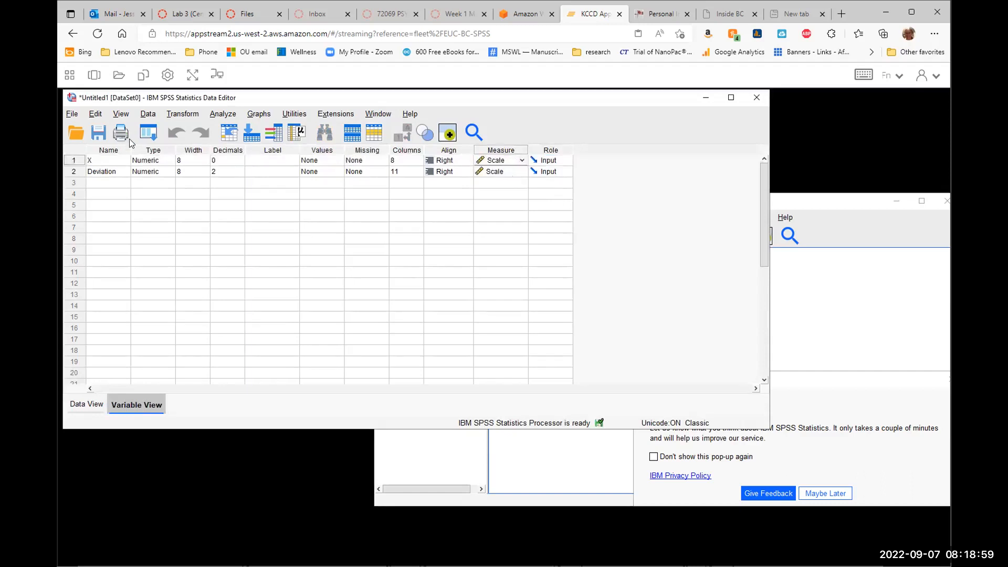
pyautogui.doubleClick(77, 162)
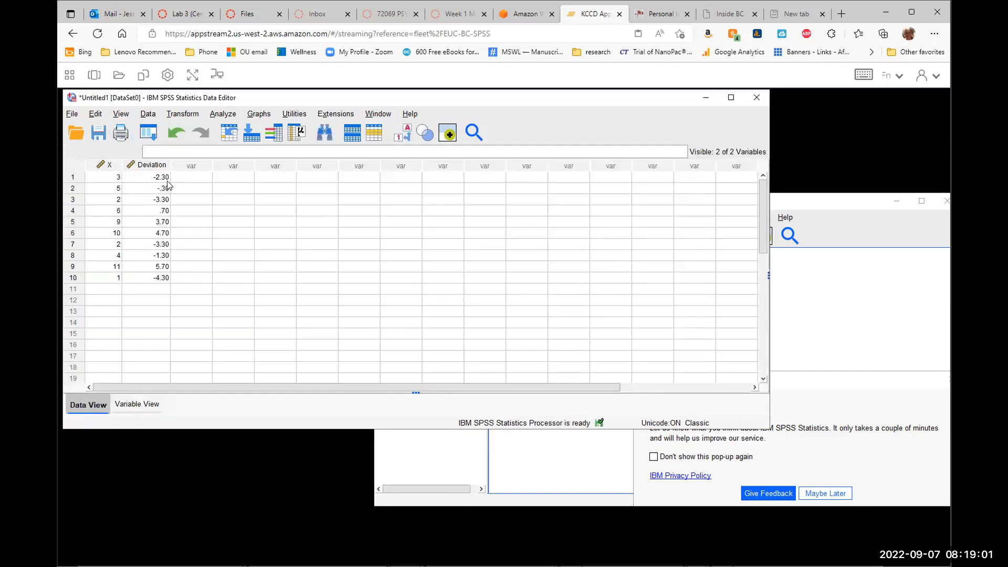
# - Compare the mean in the Descriptive Statistics table with the X and Deviation values of case 6
pyautogui.click(819, 330)
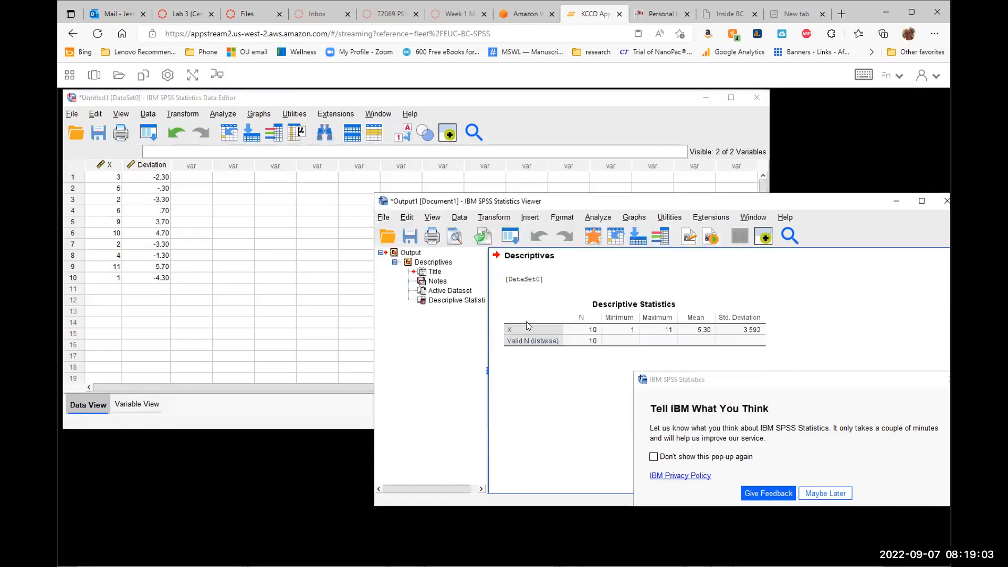
pyautogui.click(693, 338)
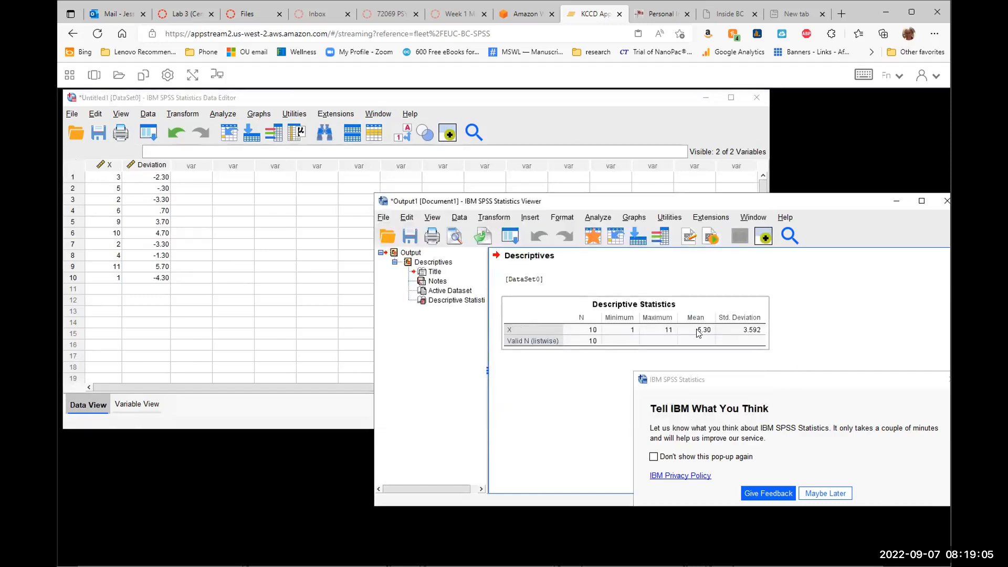
pyautogui.click(112, 234)
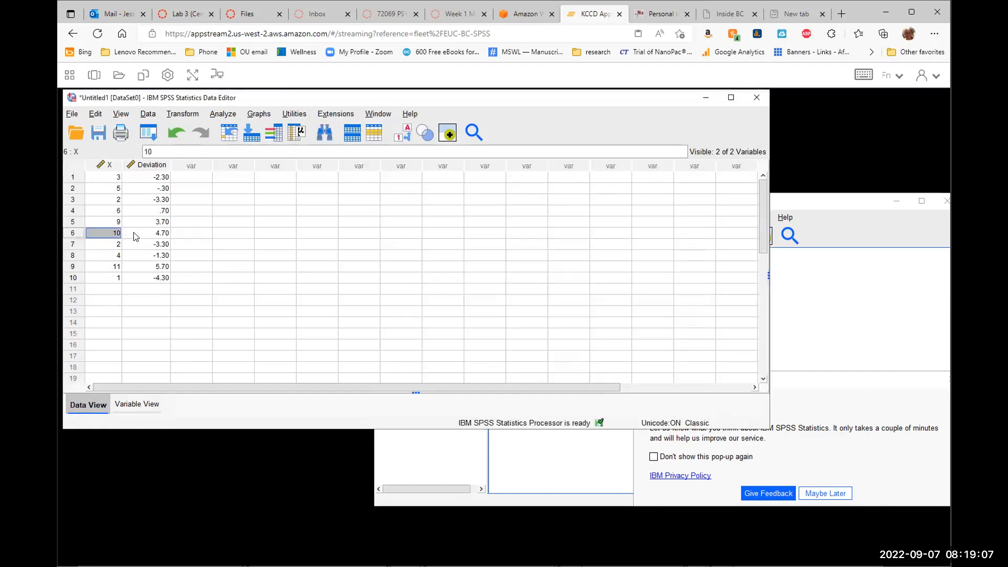
pyautogui.click(140, 234)
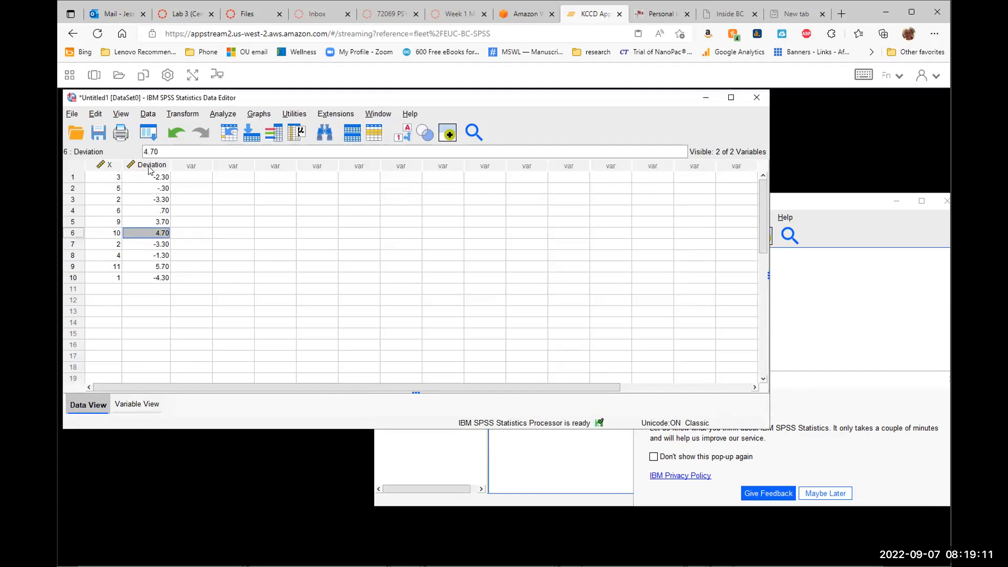
# - Compute a new variable named SQ_Dev as Deviation * Deviation
pyautogui.moveTo(149, 167)
pyautogui.click(188, 112)
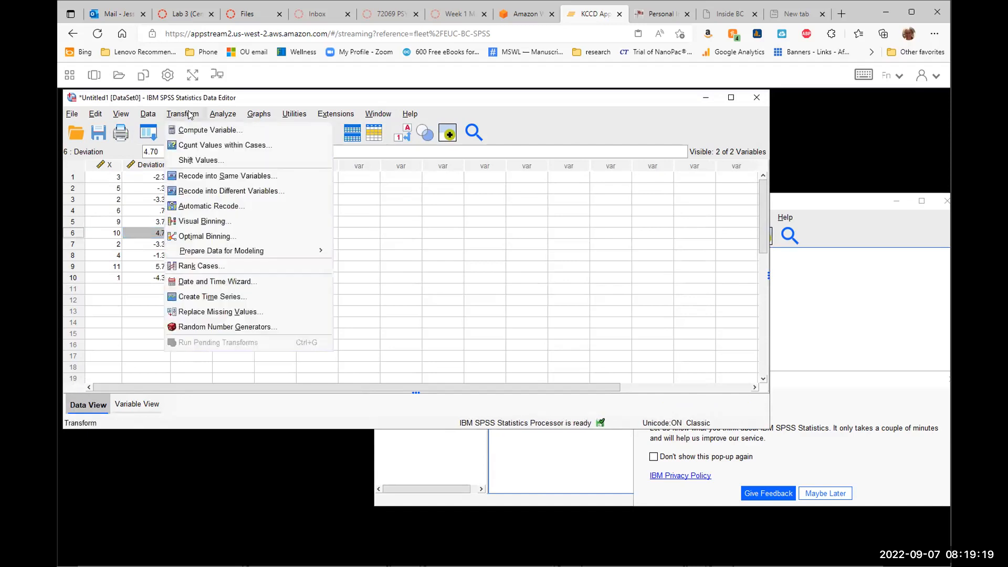
pyautogui.click(195, 130)
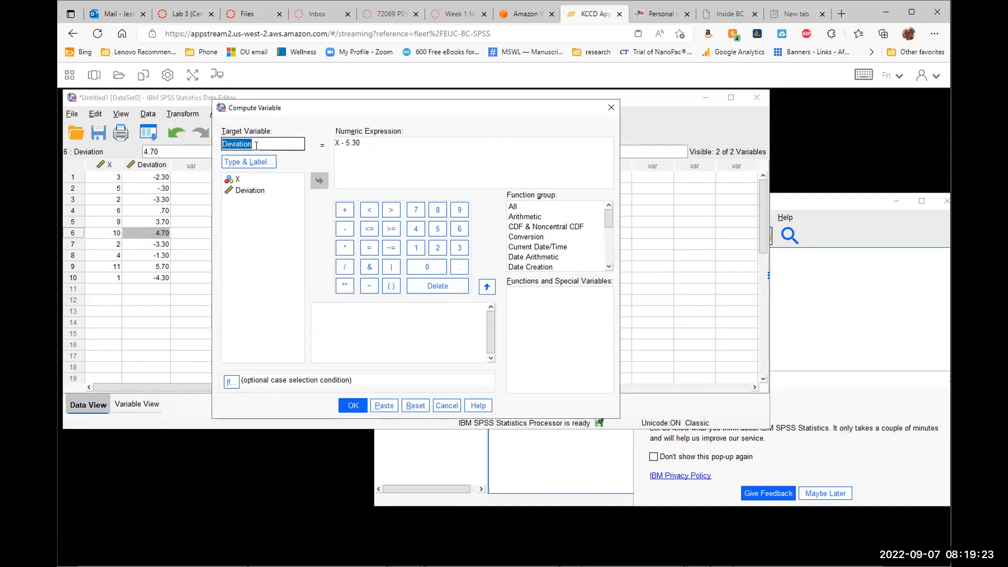
pyautogui.write('SQ_Devia')
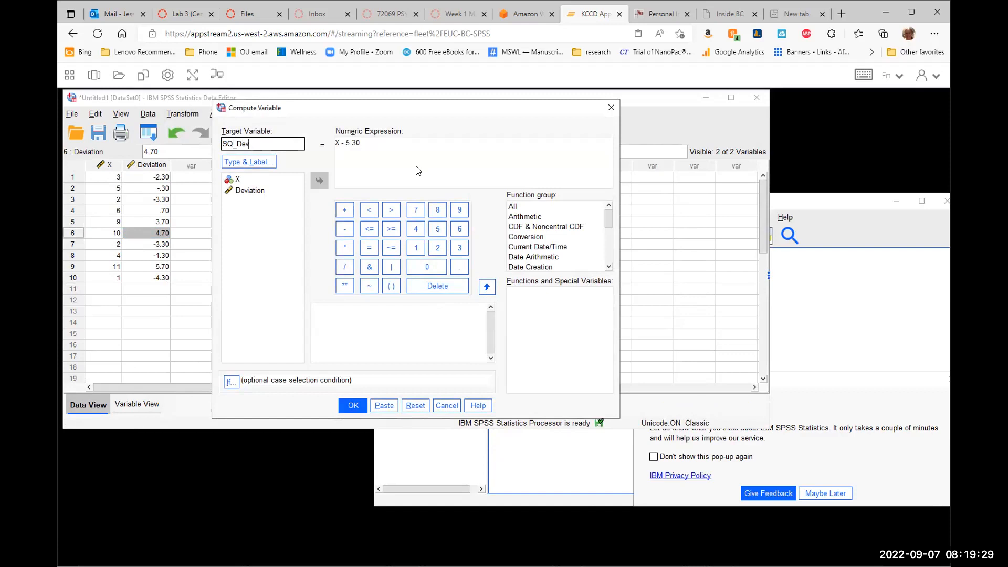
pyautogui.press('Tab')
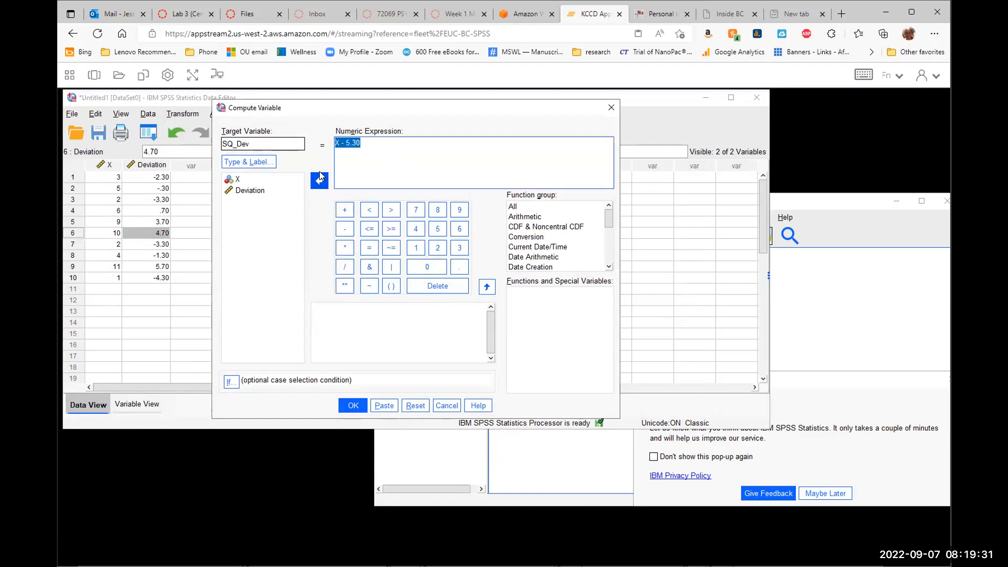
pyautogui.press('BackSpace')
pyautogui.click(251, 190)
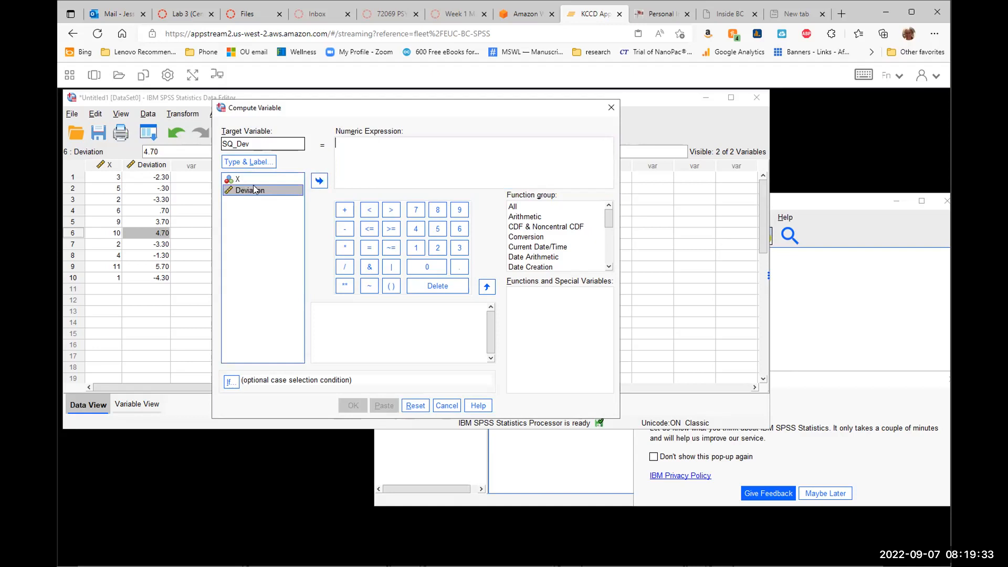
pyautogui.click(320, 180)
pyautogui.click(251, 190)
pyautogui.click(320, 180)
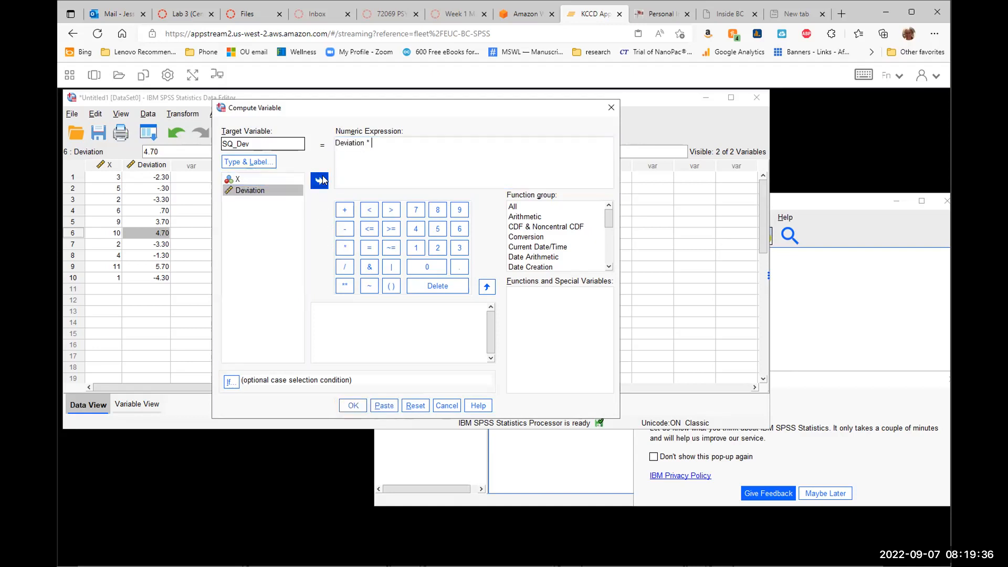
pyautogui.click(357, 406)
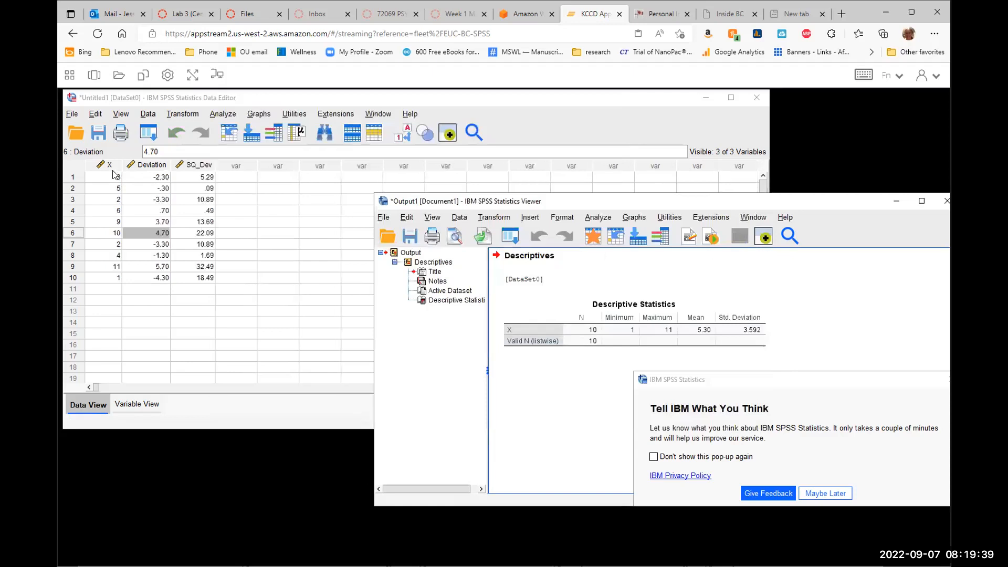
# - Give the SQ_Dev variable the label "Squared deviatn", keep its two decimals, and return to the data grid
pyautogui.doubleClick(195, 168)
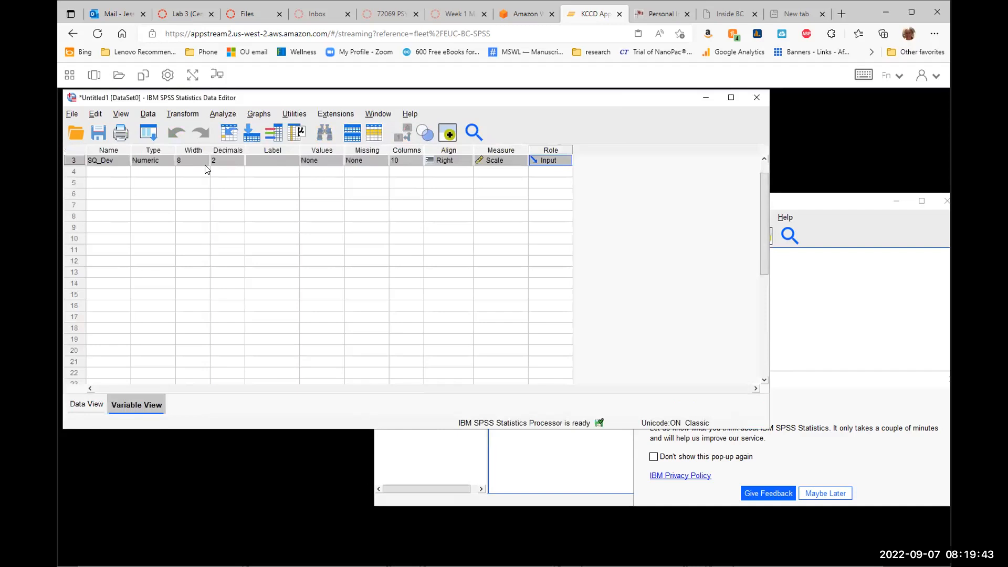
pyautogui.click(272, 160)
pyautogui.write('SQuared deviatn')
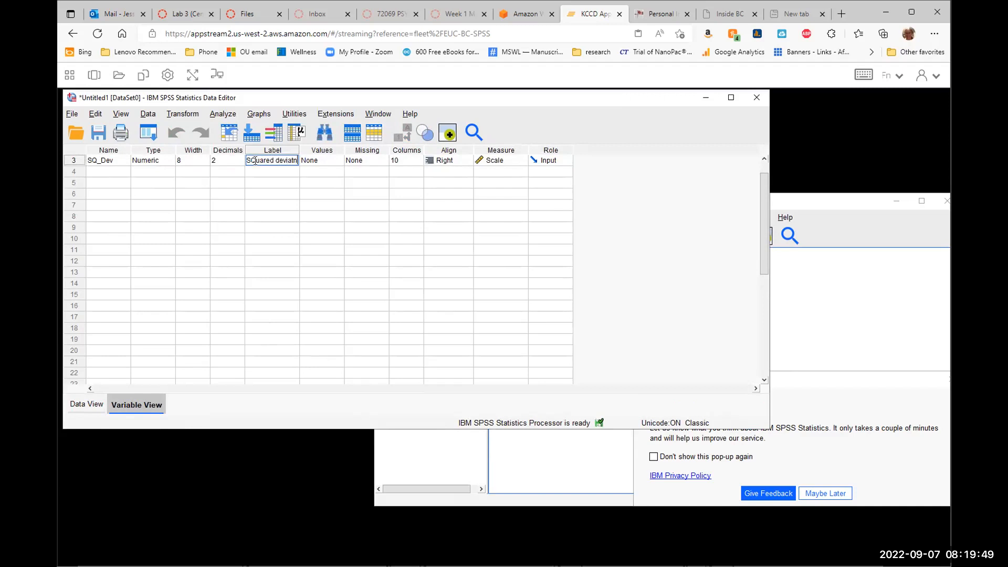
pyautogui.press('BackSpace')
pyautogui.write('q')
pyautogui.doubleClick(240, 162)
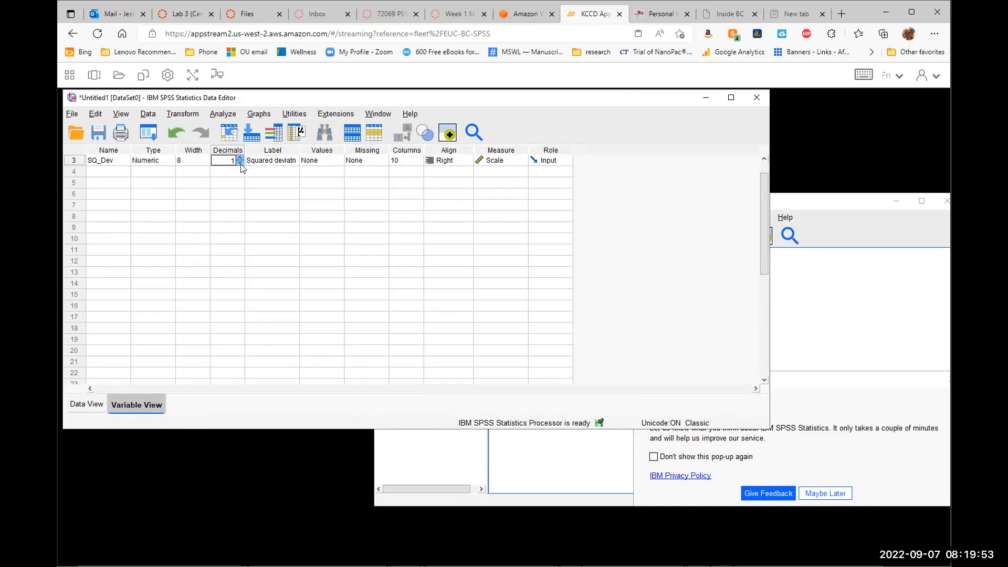
pyautogui.scroll(1, 244, 173)
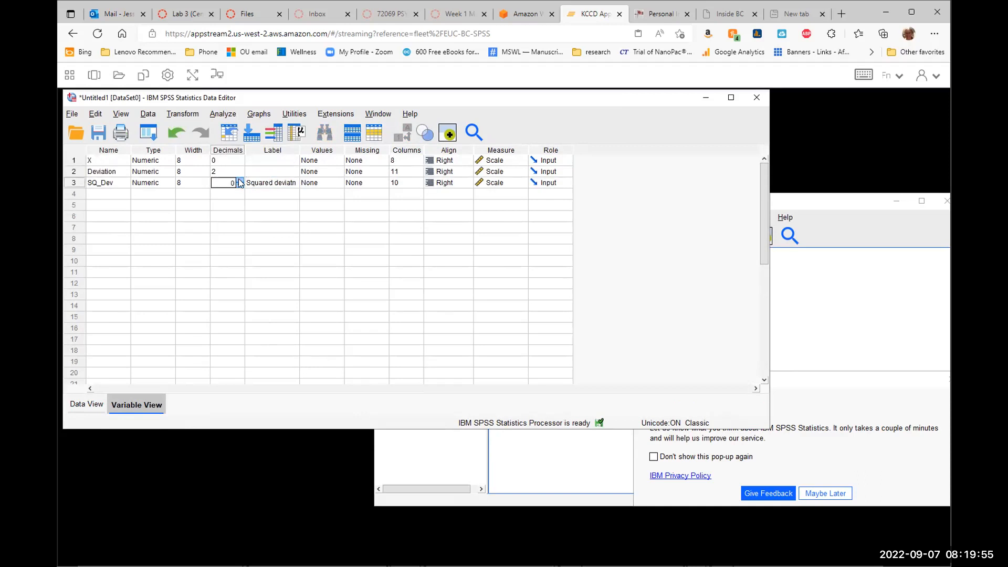
pyautogui.doubleClick(67, 158)
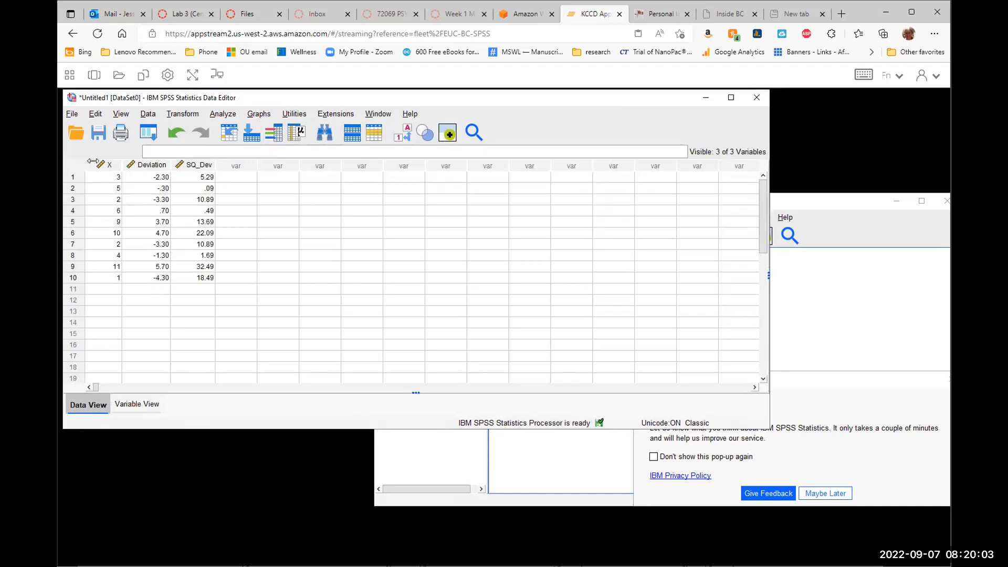
# - Start a Descriptives analysis and add Deviation and Squared deviatn to the analyzed variables alongside X
pyautogui.click(235, 115)
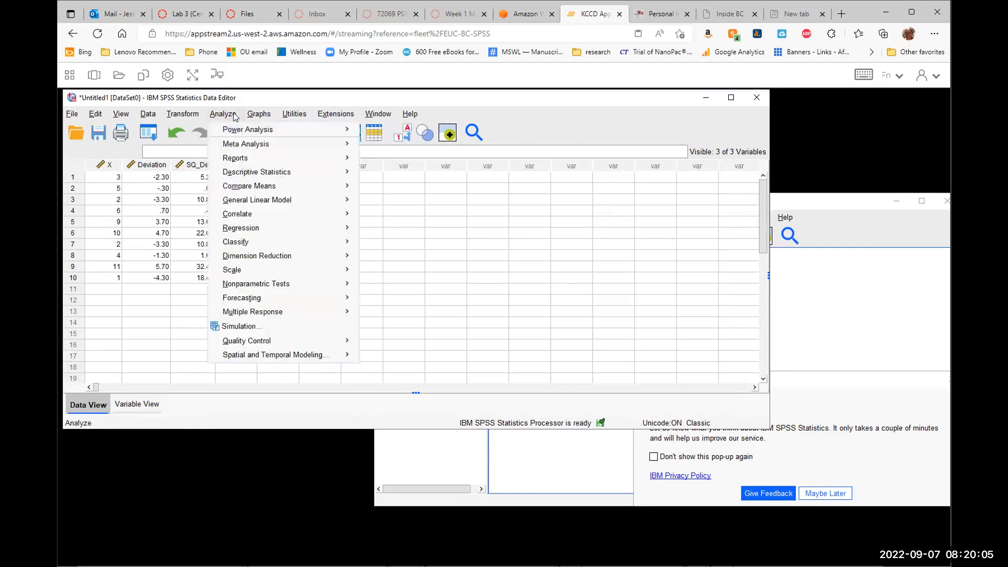
pyautogui.moveTo(347, 185)
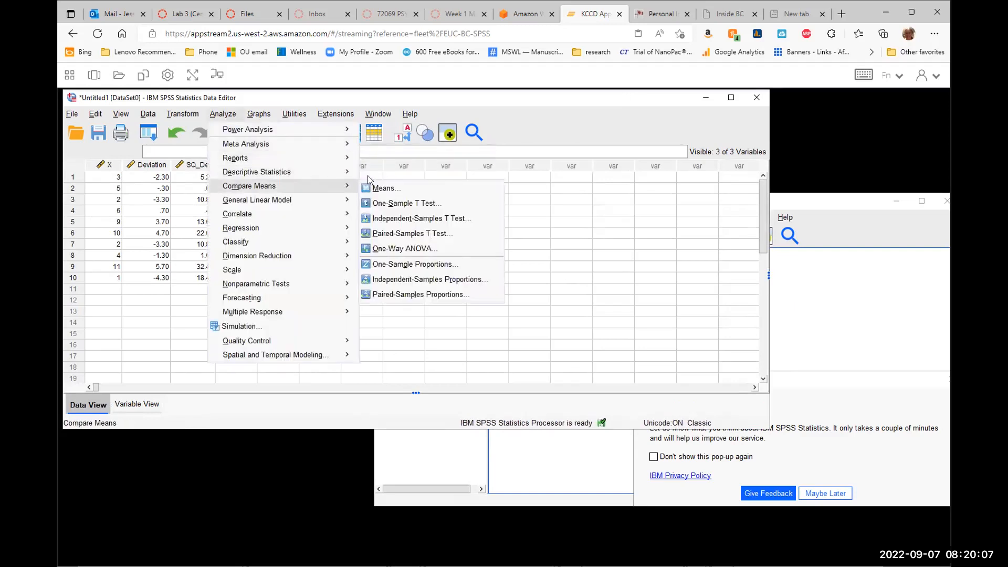
pyautogui.click(385, 188)
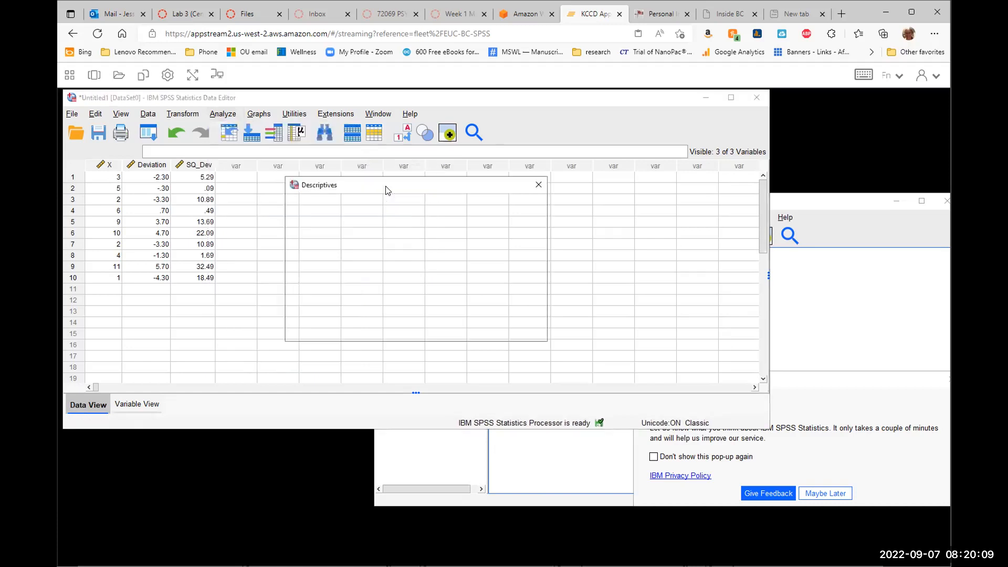
pyautogui.keyDown('shift'); pyautogui.click(326, 229); pyautogui.keyUp('shift')
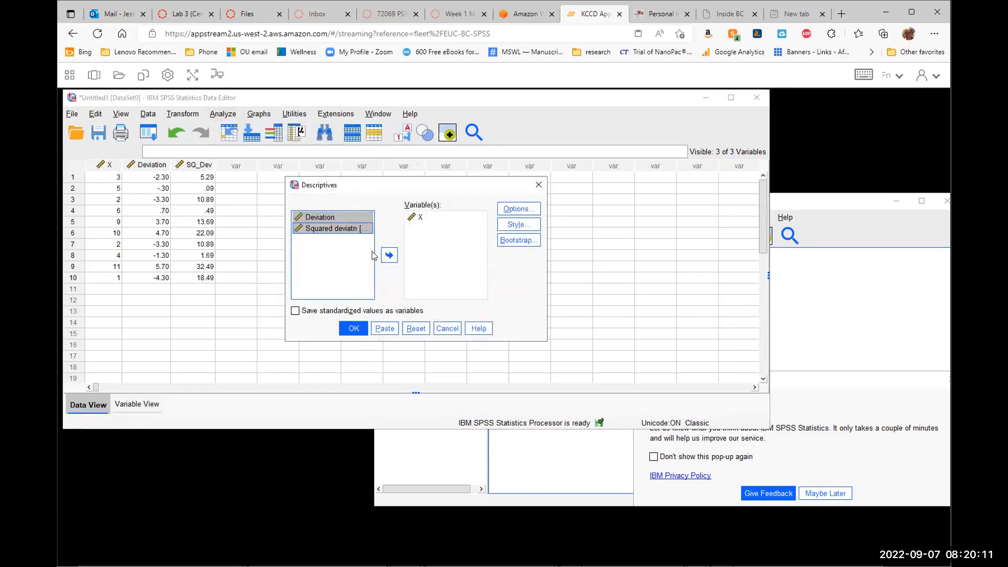
pyautogui.click(389, 255)
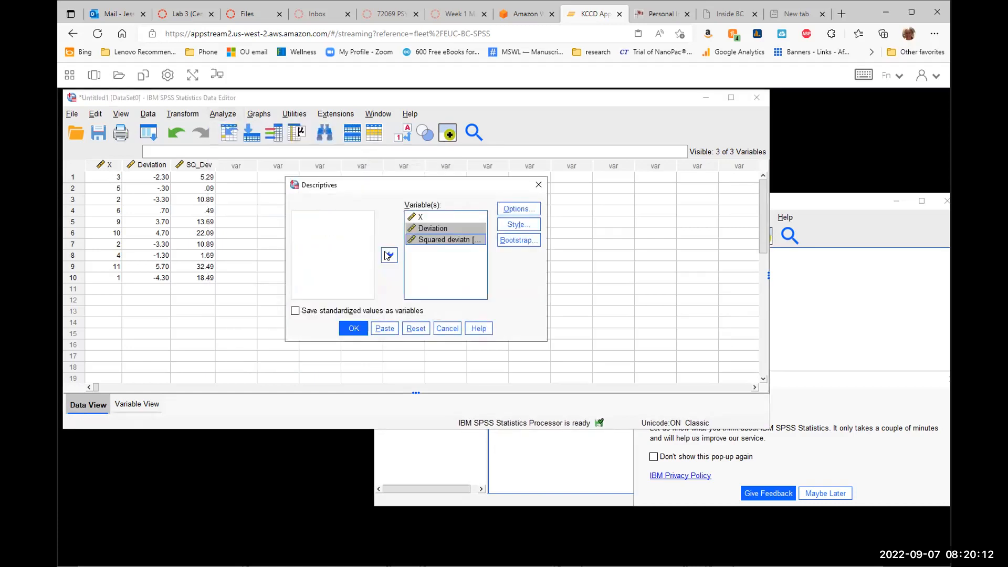
pyautogui.click(440, 228)
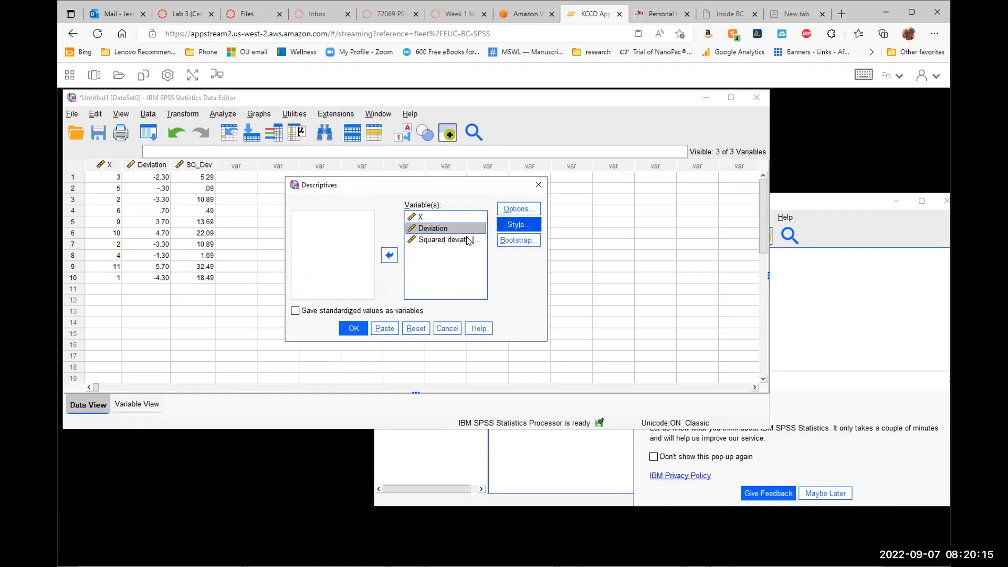
# - Include Sum and Variance in the requested statistics and run the Descriptives analysis
pyautogui.click(519, 209)
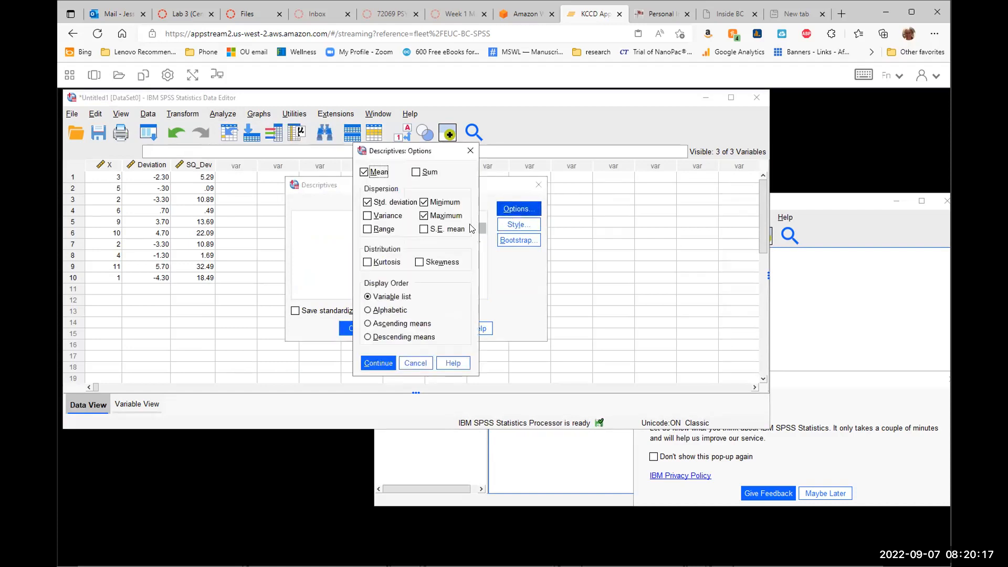
pyautogui.click(416, 173)
pyautogui.click(367, 216)
pyautogui.click(374, 362)
pyautogui.click(354, 330)
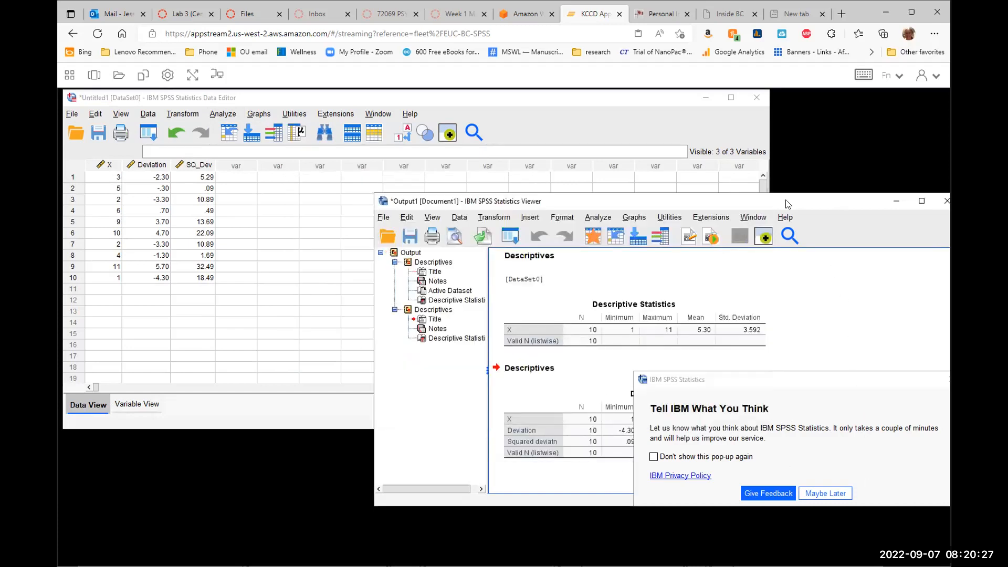
# - Postpone the feedback pop-up and examine the sums and variances in the new Descriptive Statistics table
pyautogui.click(826, 493)
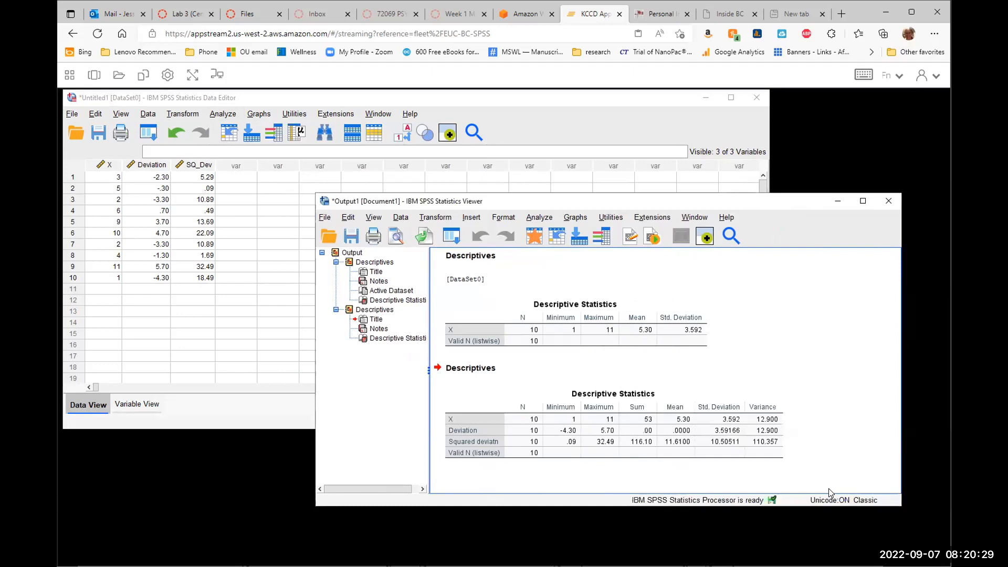
pyautogui.click(764, 446)
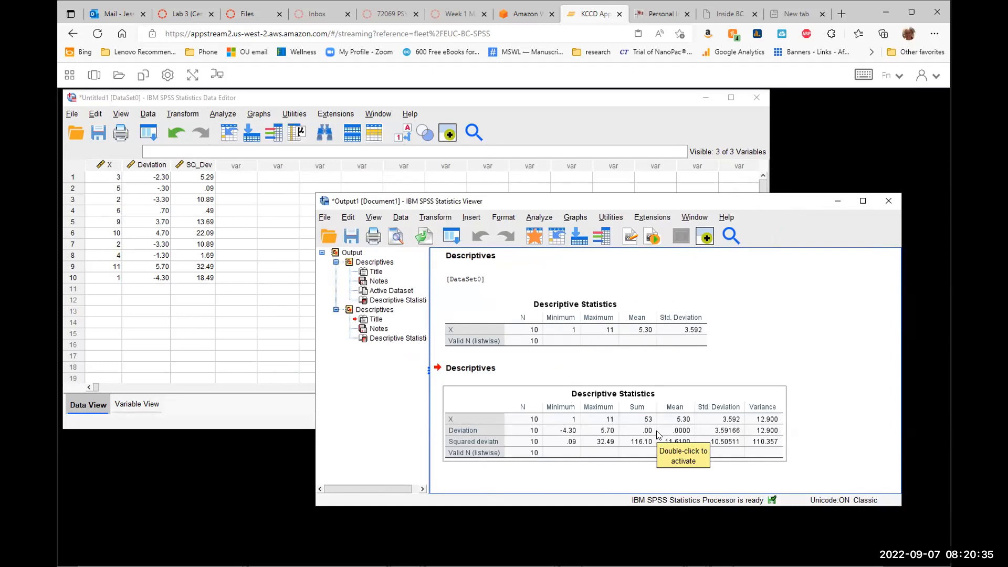
pyautogui.click(569, 486)
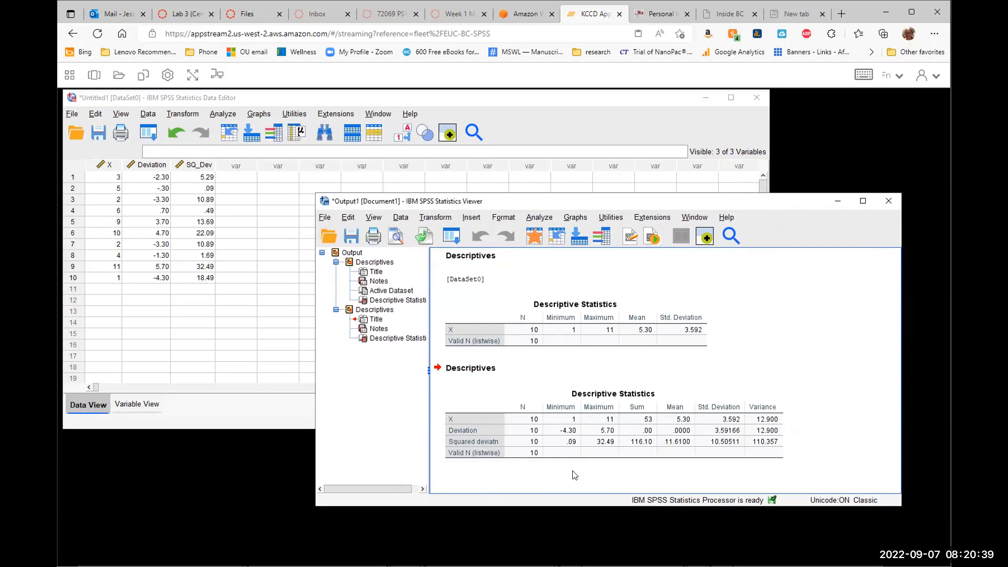
pyautogui.click(652, 393)
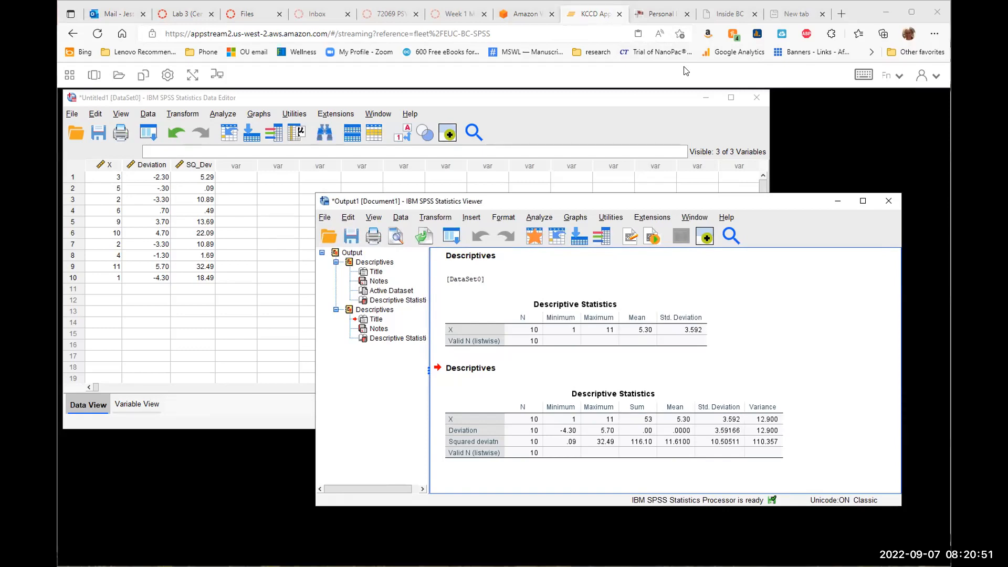
pyautogui.hotkey('alt', 'Tab')
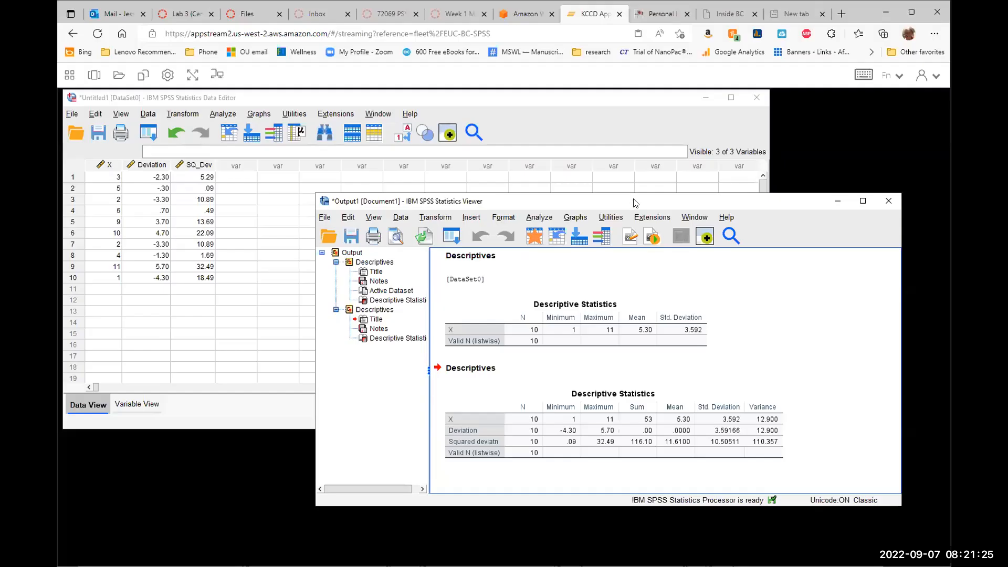
# - Move the output window slightly higher and handwrite the formula s_x = √(Σ(x − x̄)²/N) in red above the tables
pyautogui.moveTo(636, 203); pyautogui.dragTo(641, 159)
pyautogui.click(637, 412)
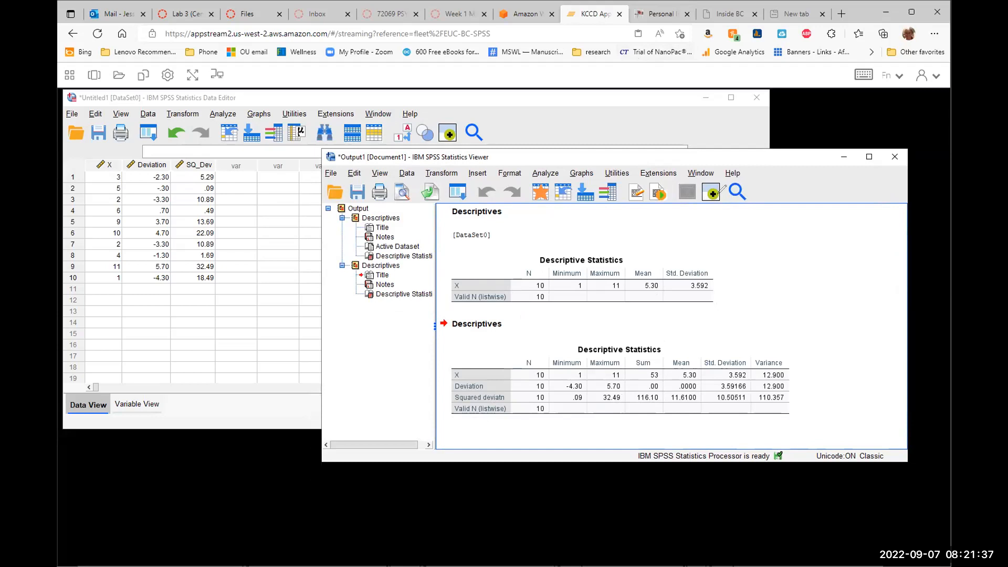
pyautogui.moveTo(614, 213)
pyautogui.mouseDown()
pyautogui.moveTo(604, 225)
pyautogui.moveTo(626, 231)
pyautogui.moveTo(654, 212)
pyautogui.moveTo(670, 226)
pyautogui.moveTo(682, 187)
pyautogui.moveTo(799, 181)
pyautogui.mouseUp()
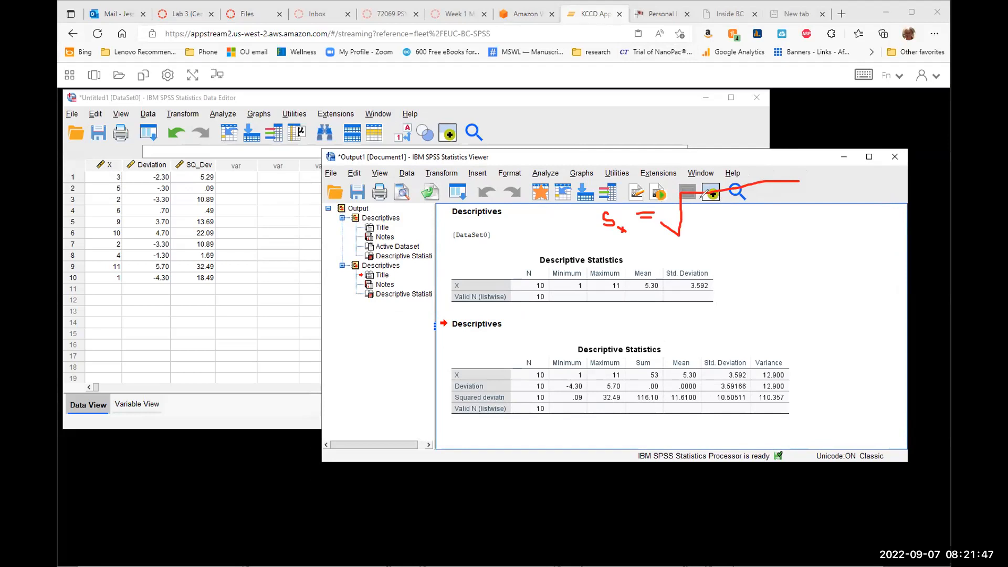
pyautogui.moveTo(715, 204)
pyautogui.mouseDown()
pyautogui.moveTo(704, 211)
pyautogui.moveTo(717, 219)
pyautogui.mouseUp()
pyautogui.moveTo(733, 202)
pyautogui.mouseDown()
pyautogui.moveTo(730, 214)
pyautogui.moveTo(798, 211)
pyautogui.moveTo(786, 211)
pyautogui.moveTo(794, 200)
pyautogui.moveTo(797, 214)
pyautogui.moveTo(808, 197)
pyautogui.mouseUp()
pyautogui.moveTo(728, 224)
pyautogui.mouseDown()
pyautogui.moveTo(796, 221)
pyautogui.moveTo(751, 244)
pyautogui.moveTo(772, 226)
pyautogui.mouseUp()
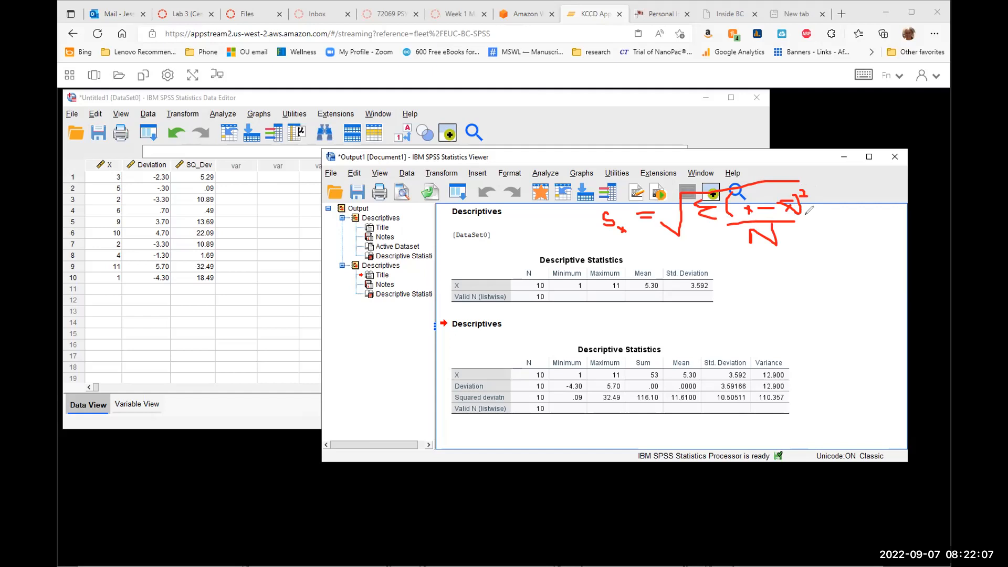
# - Link the formula's numerator to the circled Squared deviatn sum with a purple line and handwrite √(116.1/N) beside the tables
pyautogui.moveTo(827, 207)
pyautogui.mouseDown()
pyautogui.moveTo(833, 237)
pyautogui.moveTo(789, 268)
pyautogui.moveTo(709, 298)
pyautogui.moveTo(662, 346)
pyautogui.moveTo(637, 404)
pyautogui.moveTo(665, 405)
pyautogui.moveTo(642, 387)
pyautogui.mouseUp()
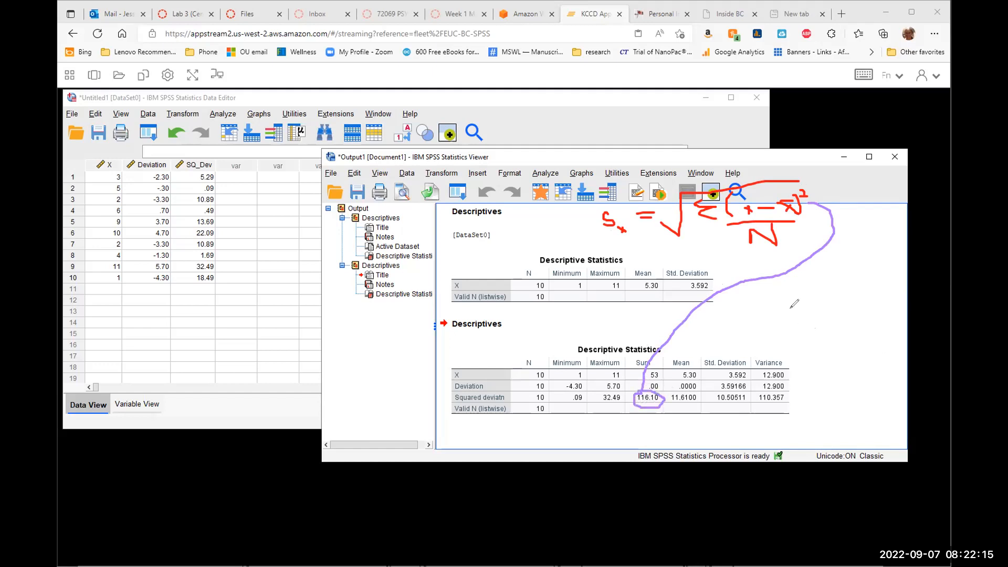
pyautogui.moveTo(787, 317)
pyautogui.mouseDown()
pyautogui.moveTo(791, 331)
pyautogui.moveTo(810, 288)
pyautogui.moveTo(859, 292)
pyautogui.mouseUp()
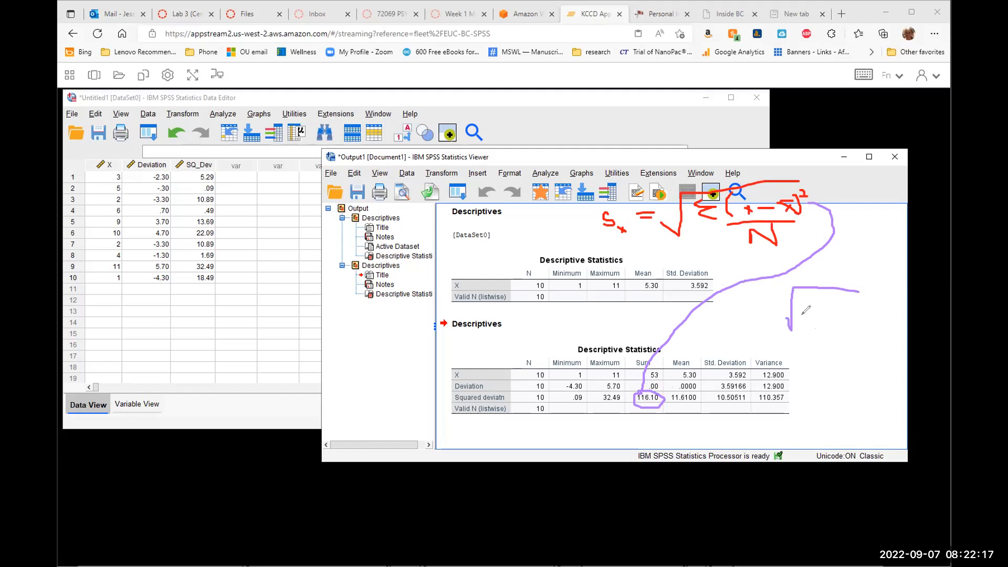
pyautogui.moveTo(807, 313)
pyautogui.mouseDown()
pyautogui.moveTo(811, 297)
pyautogui.moveTo(814, 313)
pyautogui.moveTo(851, 314)
pyautogui.moveTo(817, 321)
pyautogui.moveTo(824, 331)
pyautogui.moveTo(831, 324)
pyautogui.mouseUp()
pyautogui.click(844, 310)
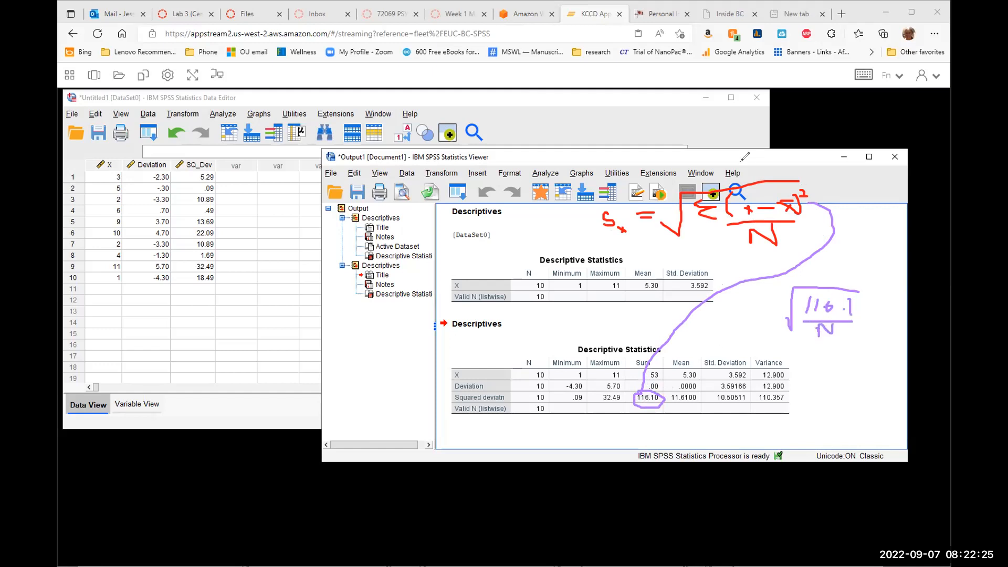